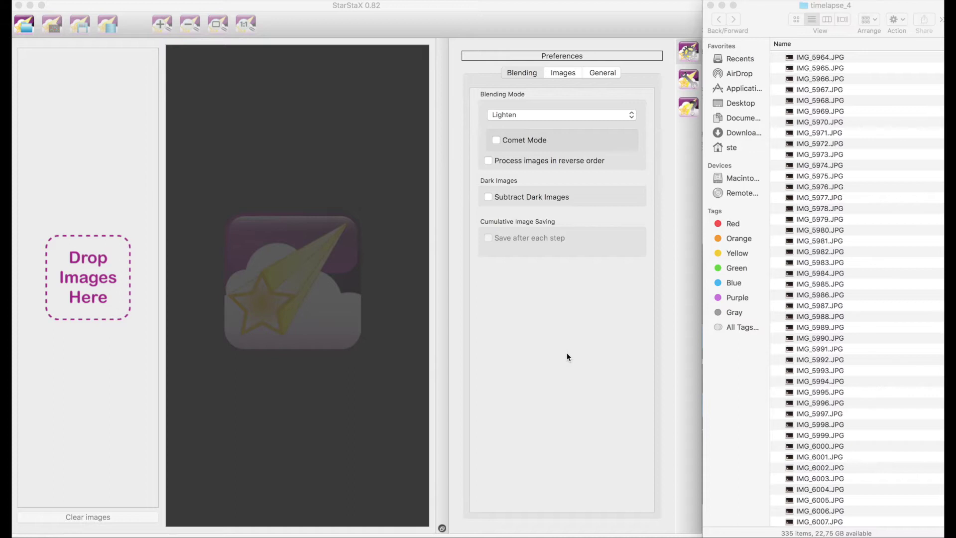
# Select frames IMG_5964 through IMG_6294 in Finder and drag all 331 into StarStaX.
pyautogui.click(825, 58)
pyautogui.click(824, 57)
pyautogui.scroll(-10, 808, 280)
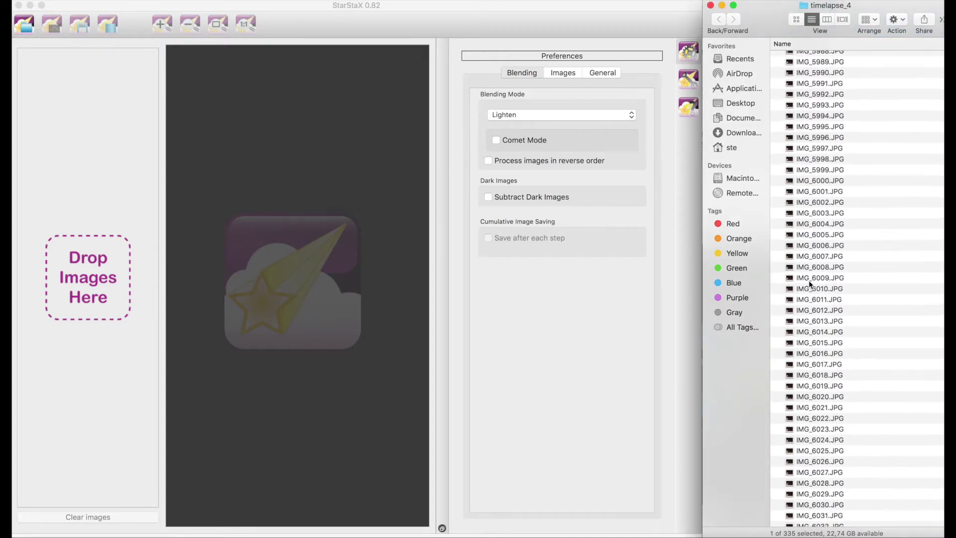
pyautogui.scroll(-20, 809, 281)
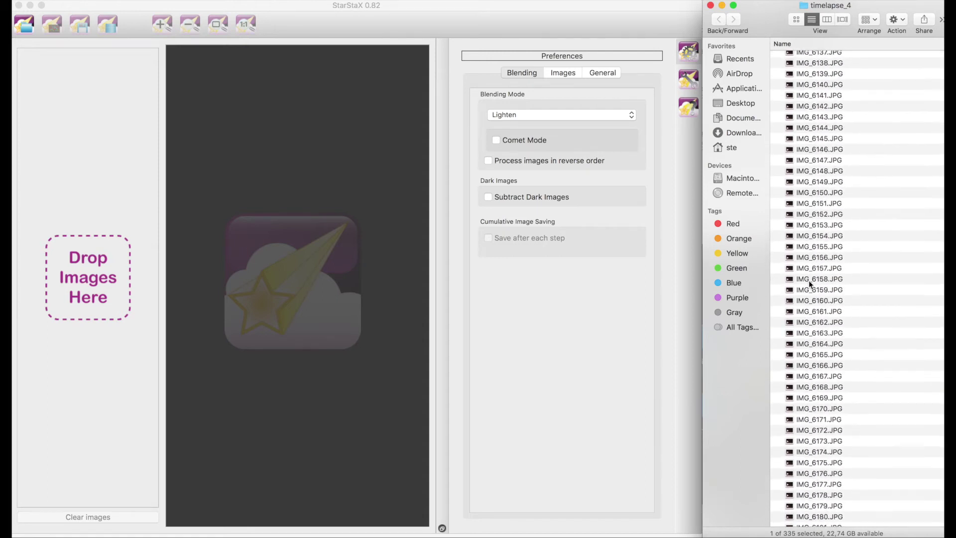
pyautogui.scroll(-12, 809, 281)
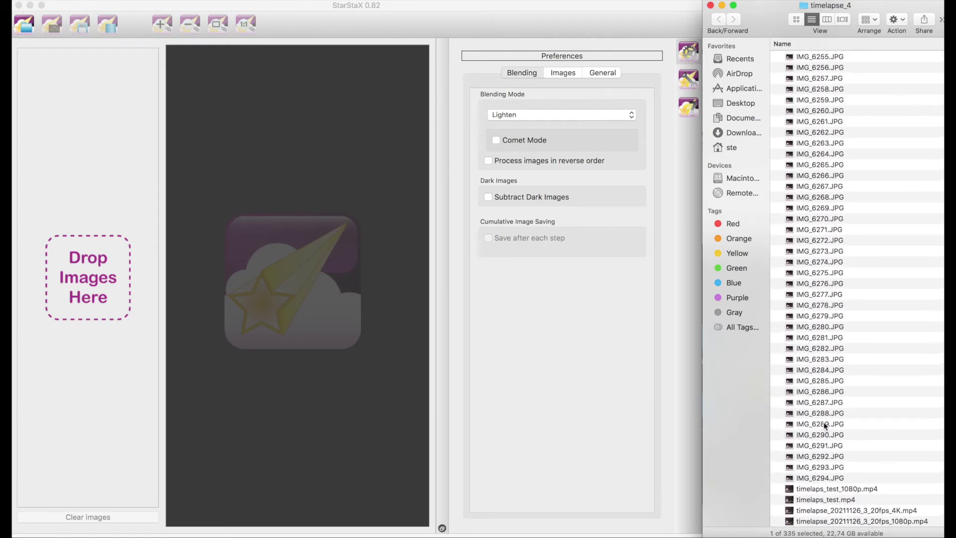
pyautogui.keyDown('shift'); pyautogui.click(812, 477); pyautogui.keyUp('shift')
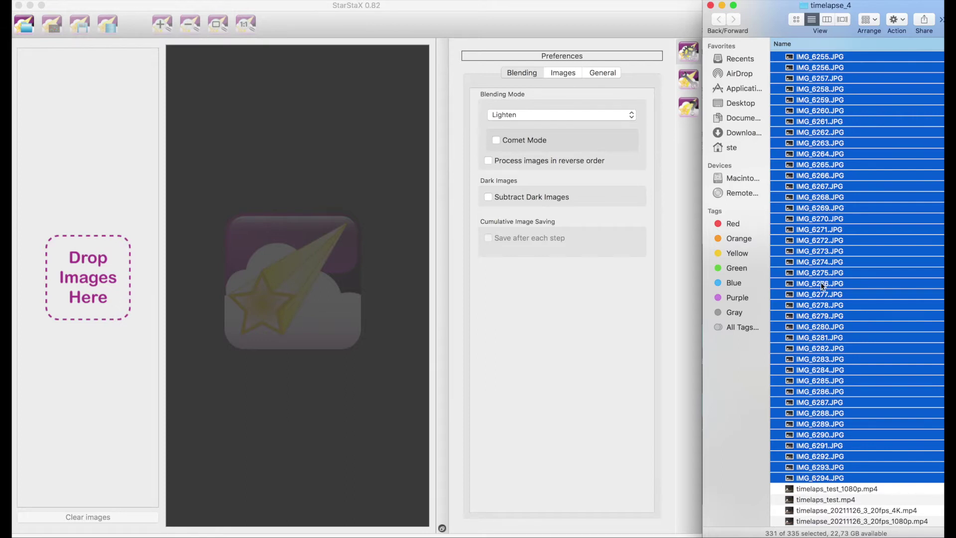
pyautogui.moveTo(820, 284); pyautogui.dragTo(103, 270)
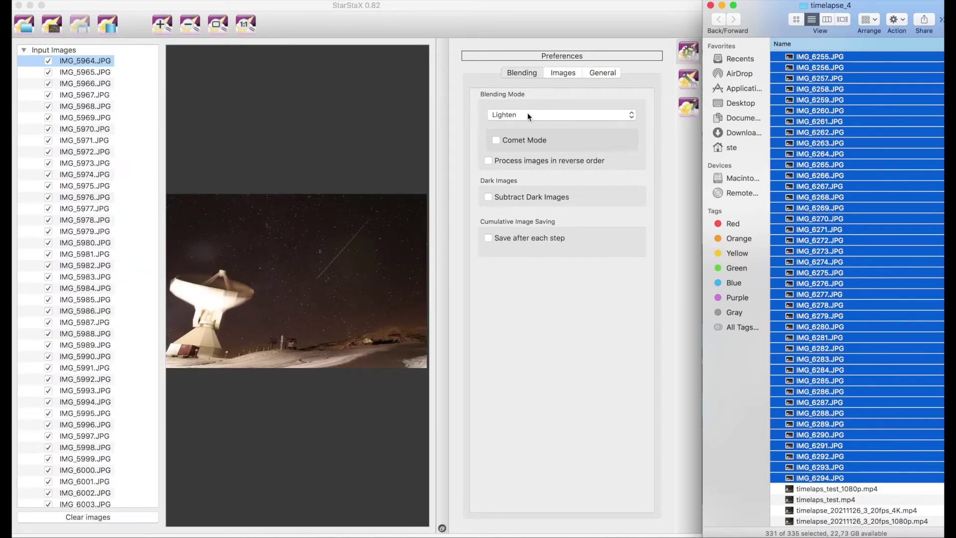
# Keep Lighten as the blending mode and enable saving a cumulative image after each step.
pyautogui.click(528, 113)
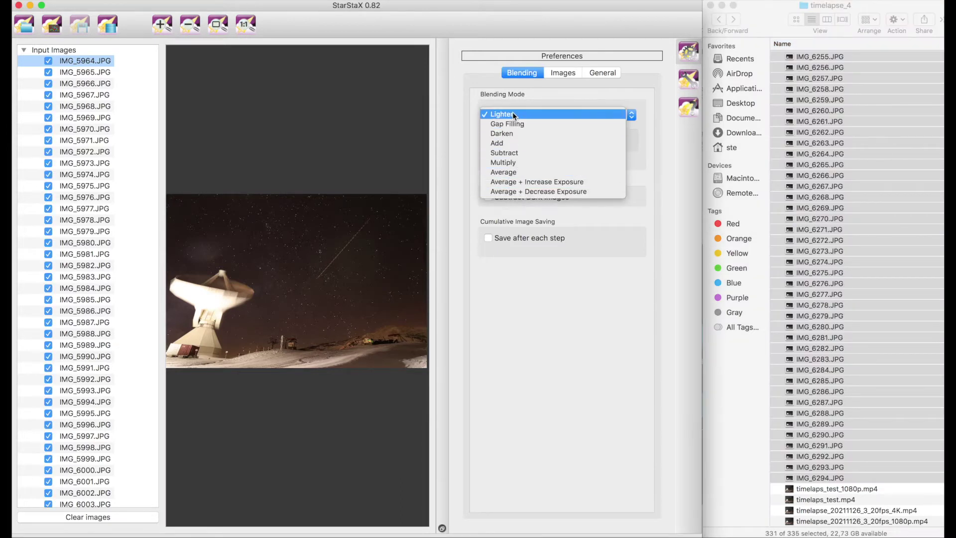
pyautogui.click(512, 112)
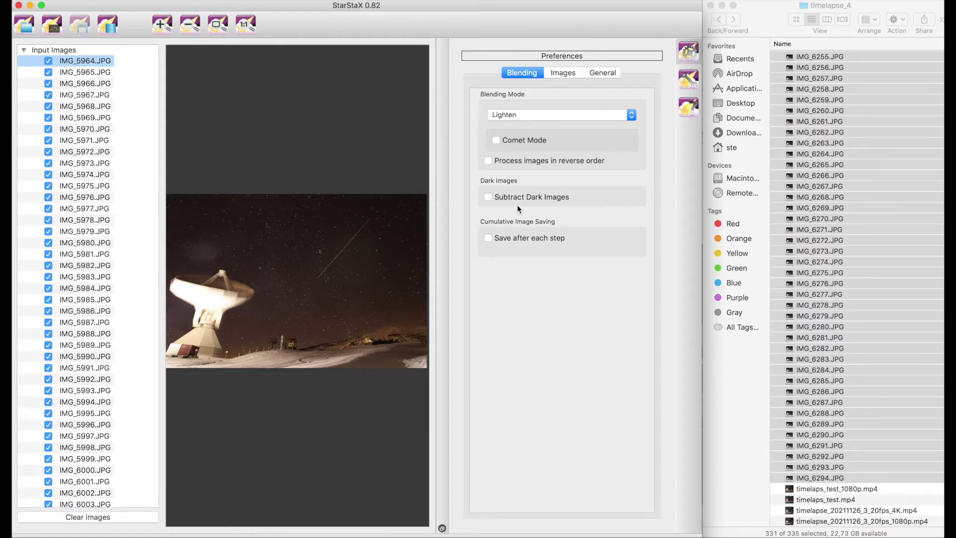
pyautogui.click(488, 237)
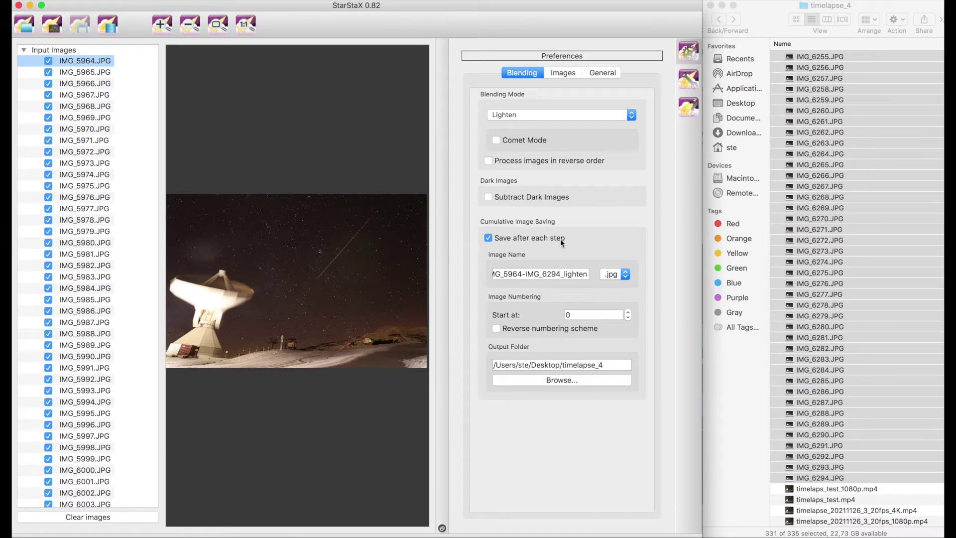
# Delete the frame range and lighten suffix so the image name reads StarStaX_IMG.
pyautogui.click(544, 271)
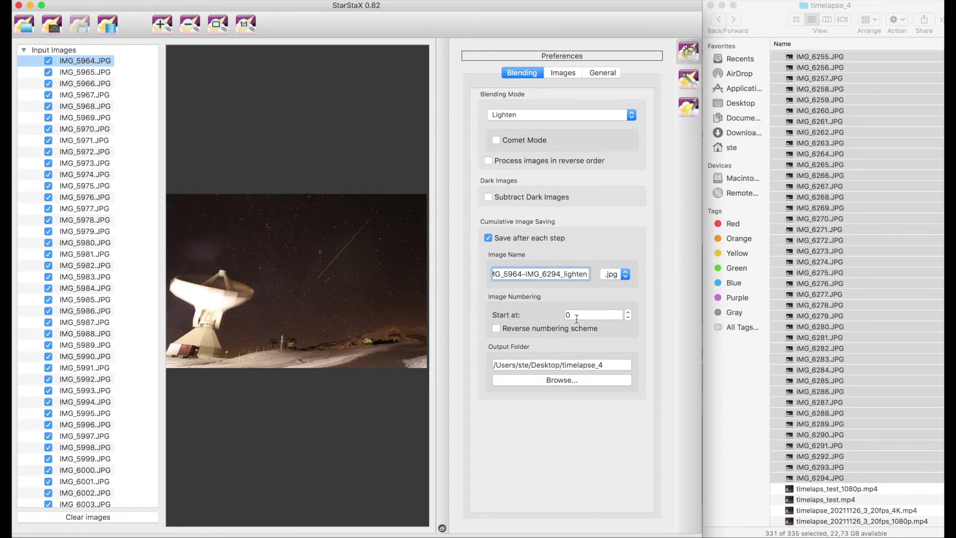
pyautogui.press('Right')
pyautogui.press('Right')
pyautogui.press('Right')
pyautogui.press('Right')
pyautogui.press('Right')
pyautogui.press('Right')
pyautogui.press('Right')
pyautogui.press('Right')
pyautogui.press('Right')
pyautogui.press('Right')
pyautogui.press('super+a')
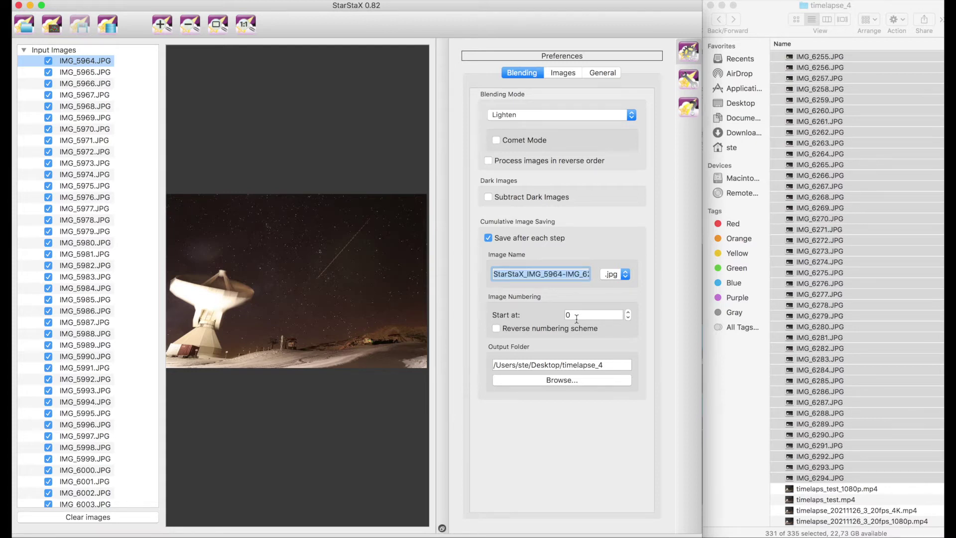
pyautogui.press('Left')
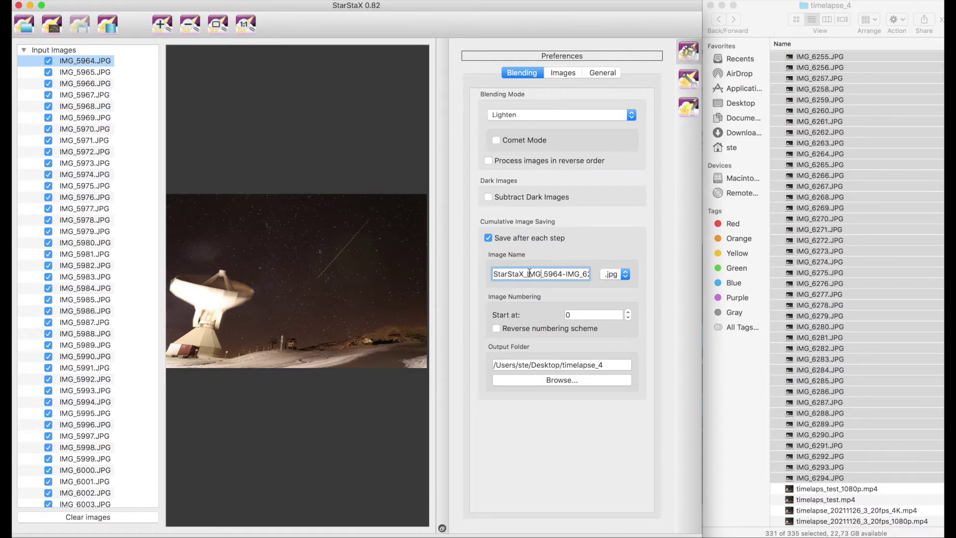
pyautogui.hotkey('shift', 'Right')
pyautogui.hotkey('shift', 'Right')
pyautogui.hotkey('shift', 'Right')
pyautogui.hotkey('shift', 'Right')
pyautogui.hotkey('shift', 'Right')
pyautogui.hotkey('shift', 'Right')
pyautogui.hotkey('shift', 'Right')
pyautogui.hotkey('shift', 'Right')
pyautogui.hotkey('shift', 'Right')
pyautogui.hotkey('shift', 'Right')
pyautogui.hotkey('shift', 'Right')
pyautogui.hotkey('shift', 'Right')
pyautogui.hotkey('shift', 'Right')
pyautogui.hotkey('shift', 'Right')
pyautogui.hotkey('shift', 'Right')
pyautogui.hotkey('shift', 'Right')
pyautogui.hotkey('shift', 'Right')
pyautogui.hotkey('shift', 'Right')
pyautogui.hotkey('shift', 'Right')
pyautogui.hotkey('shift', 'Right')
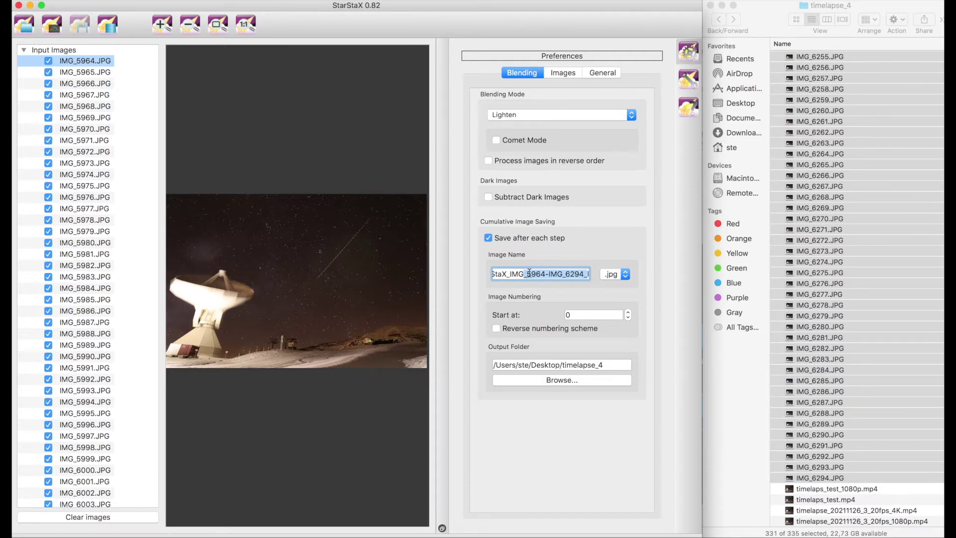
pyautogui.hotkey('shift', 'Right')
pyautogui.hotkey('shift', 'Right')
pyautogui.hotkey('shift', 'Right')
pyautogui.hotkey('shift', 'Right')
pyautogui.hotkey('shift', 'Right')
pyautogui.hotkey('shift', 'Right')
pyautogui.press('BackSpace')
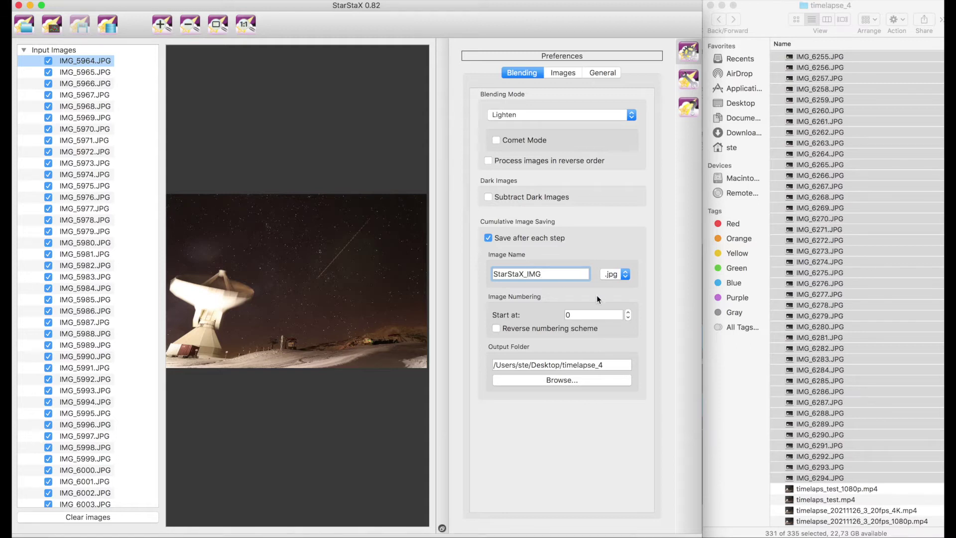
# Check the first frame's number in Finder and set numbering to start at 5964.
pyautogui.click(579, 316)
pyautogui.scroll(15, 848, 226)
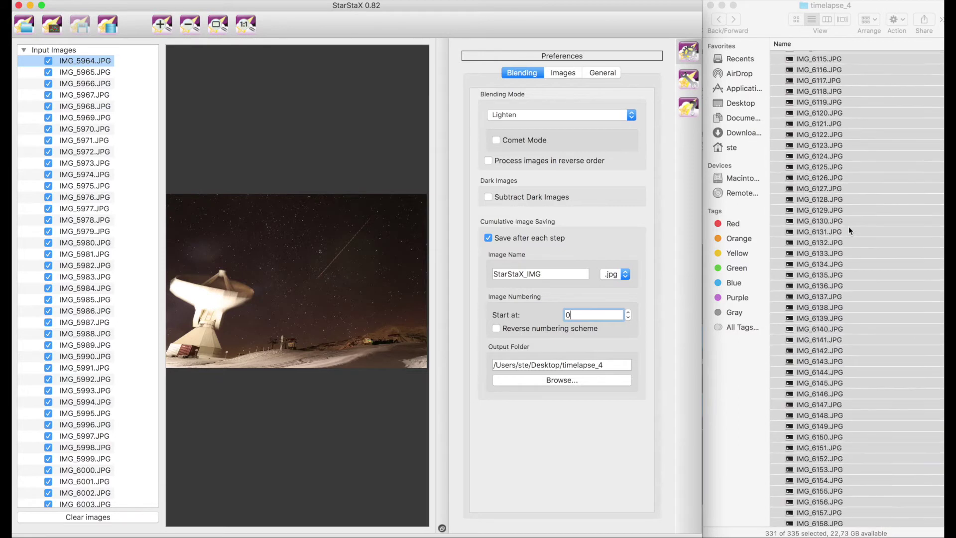
pyautogui.click(837, 68)
pyautogui.click(827, 69)
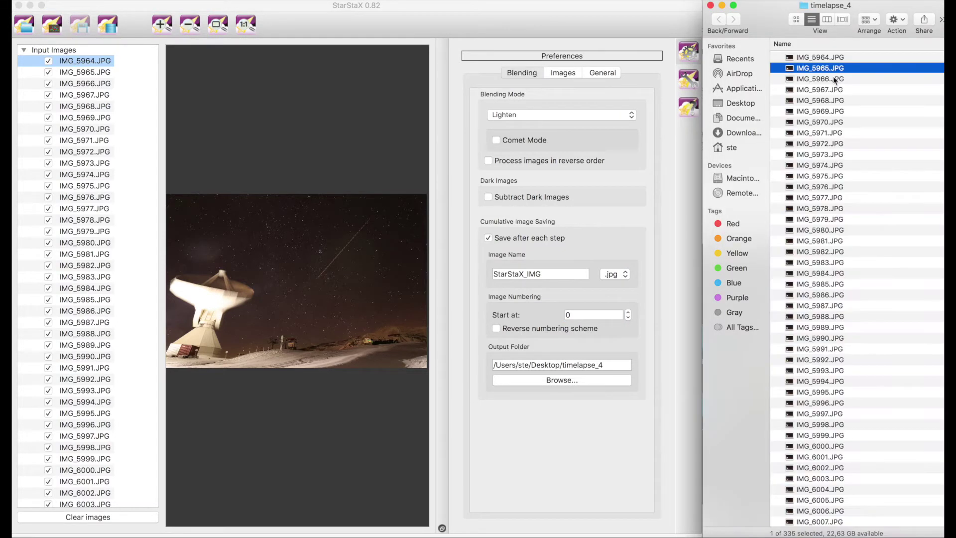
pyautogui.click(587, 316)
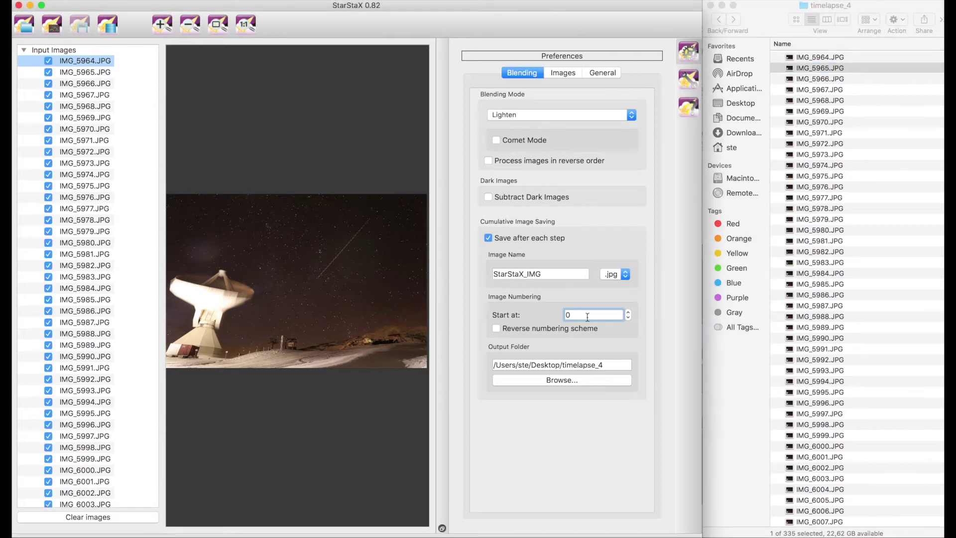
pyautogui.press('BackSpace')
pyautogui.write('5964')
pyautogui.click(532, 363)
# Blend all 331 frames into the star-trail image and dismiss the Blending done! alert.
pyautogui.click(111, 23)
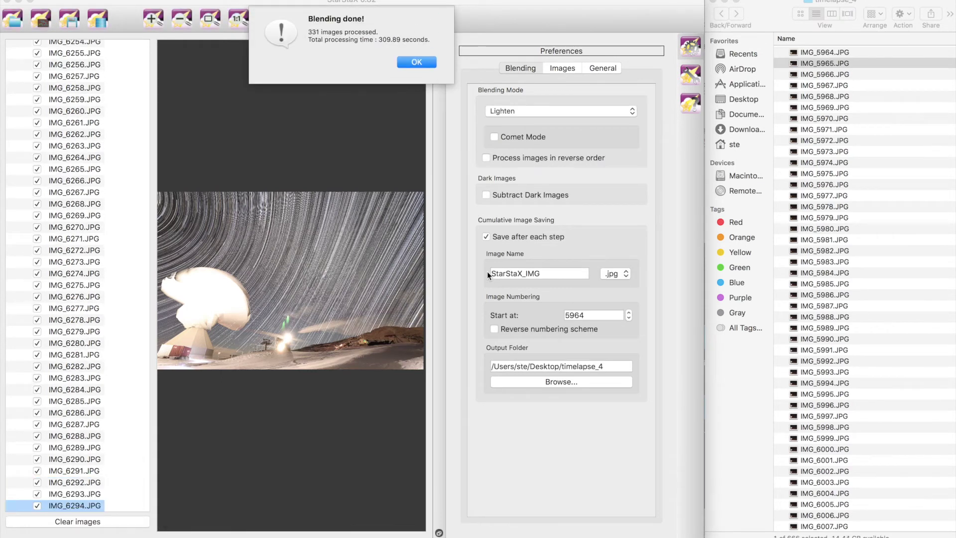
pyautogui.press('Return')
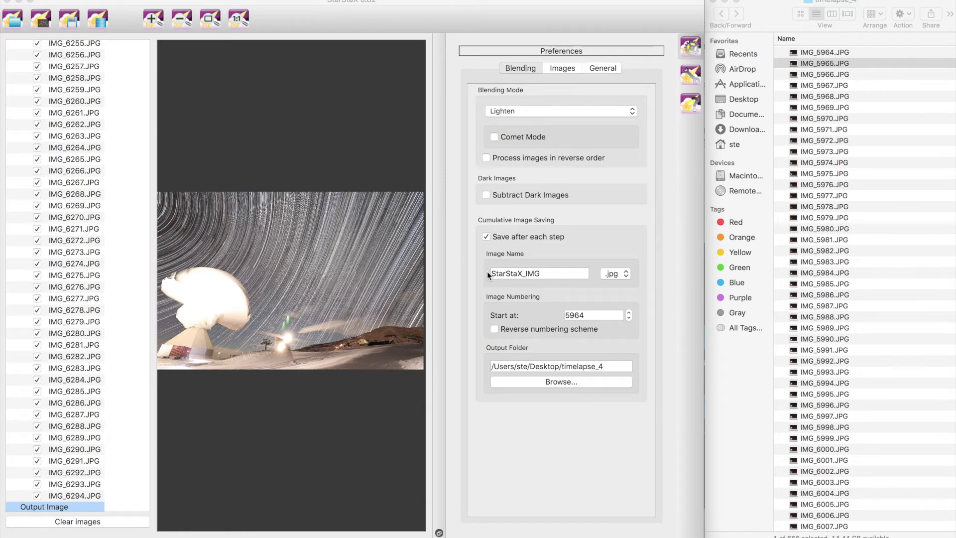
# Scroll the timelapse_4 listing to check the saved StarStaX_IMG cumulative files.
pyautogui.scroll(-20, 876, 325)
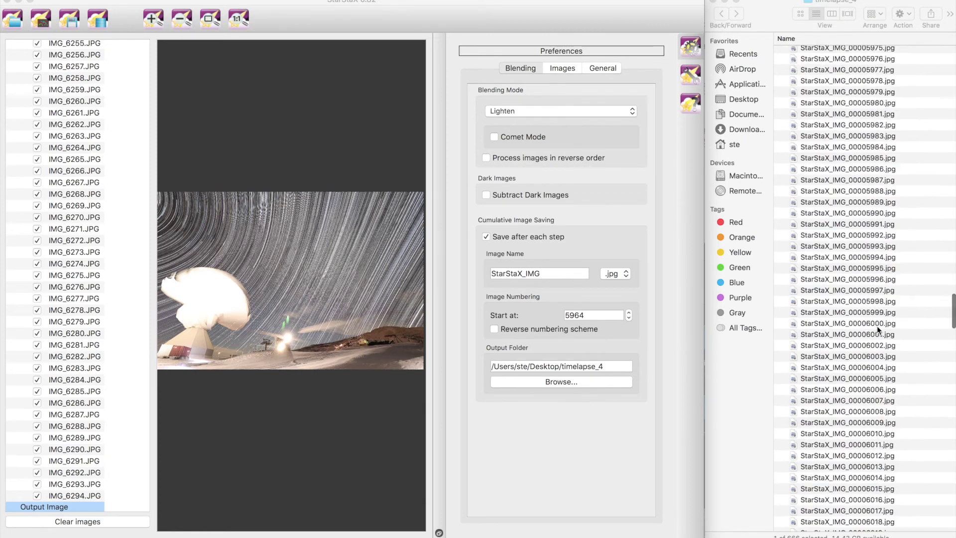
pyautogui.scroll(-20, 876, 326)
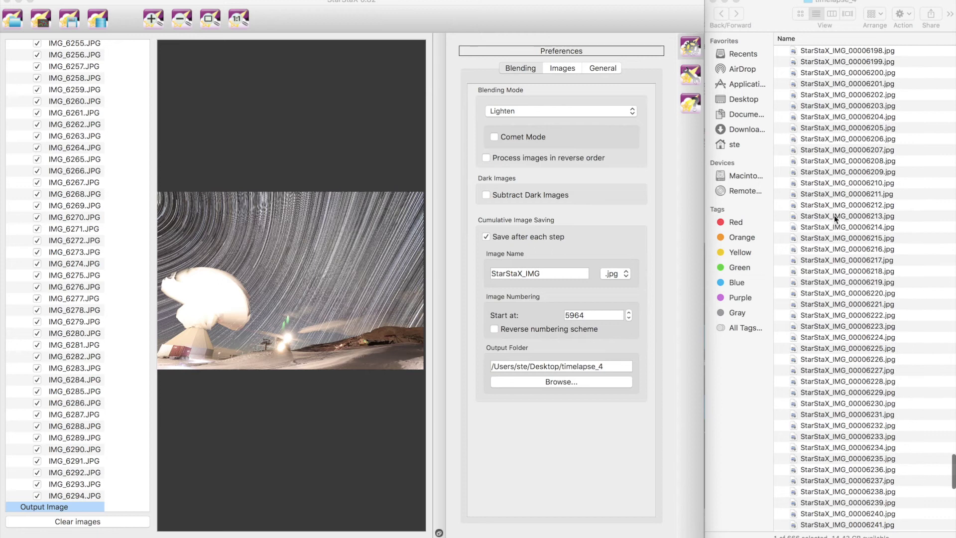
pyautogui.scroll(-5, 838, 330)
pyautogui.scroll(-6, 850, 332)
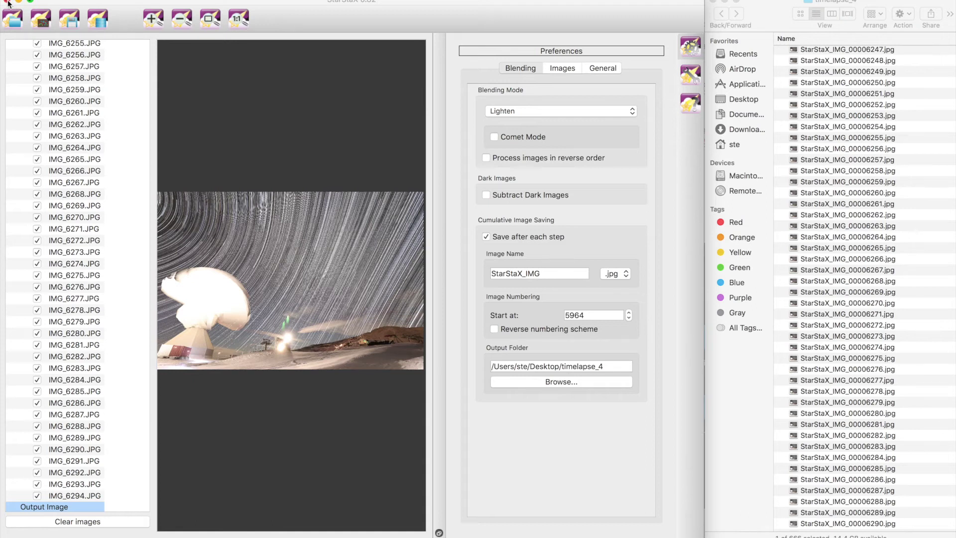
# Close StarStaX and type 'ffmpeg -framerate 20 -start_number 5964 -i StarStaX_IMG_0000%04d.jpg' in xterm.
pyautogui.click(8, 2)
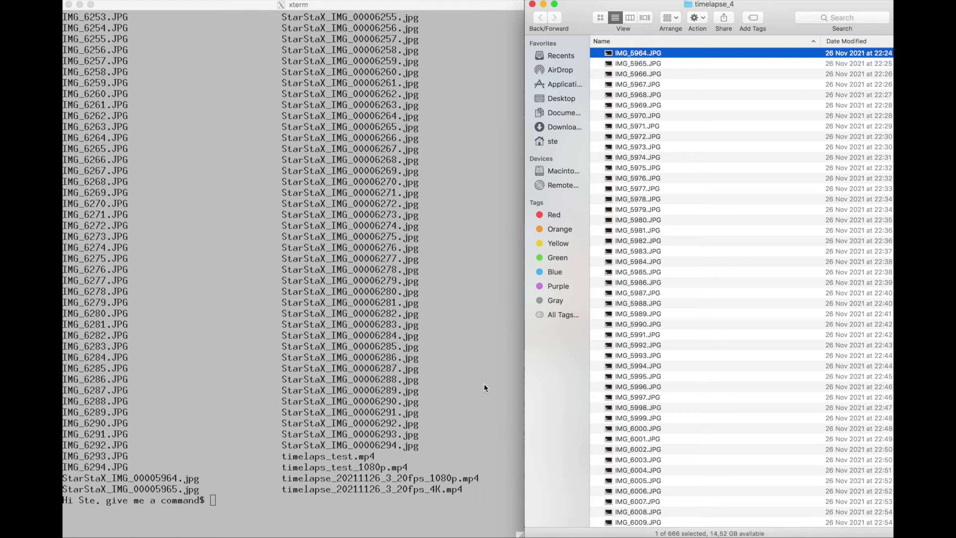
pyautogui.click(496, 378)
pyautogui.write('ffmpeg ')
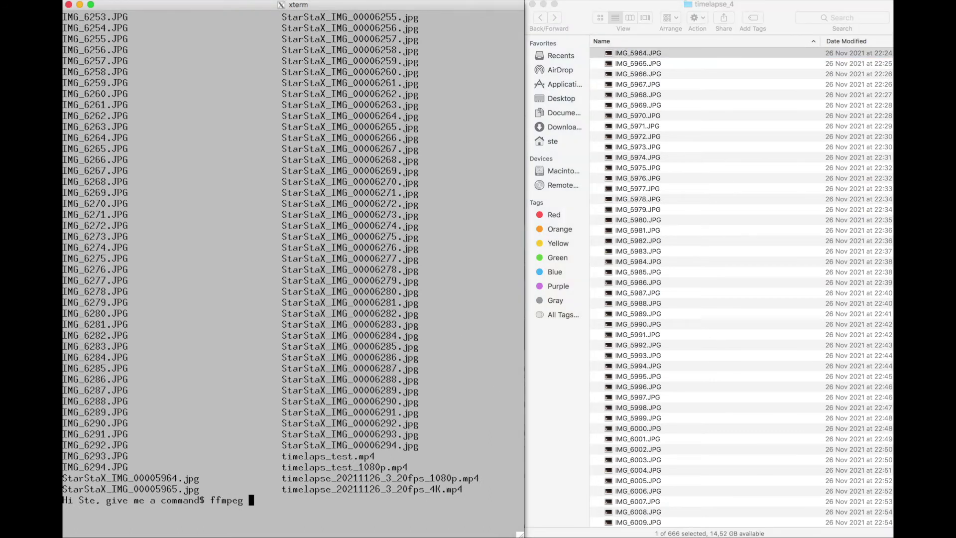
pyautogui.write('-framerate 20 -start_number 5964 -i')
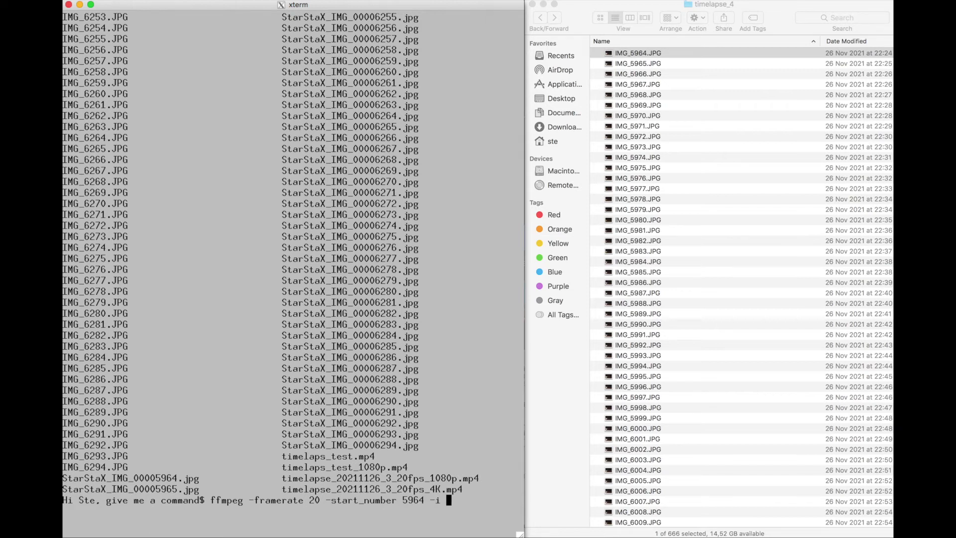
pyautogui.scroll(-20, 669, 222)
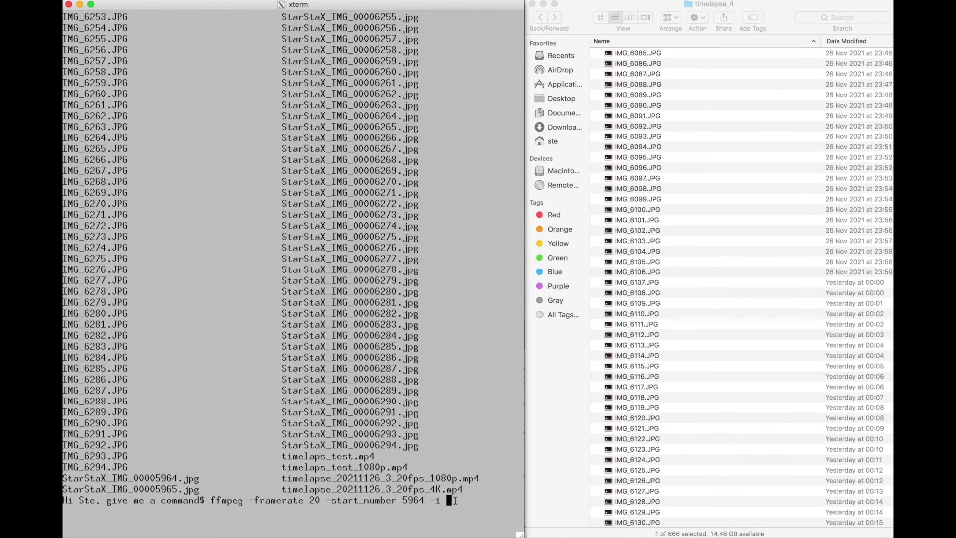
pyautogui.write('StarStaX_IMG_0000%04d')
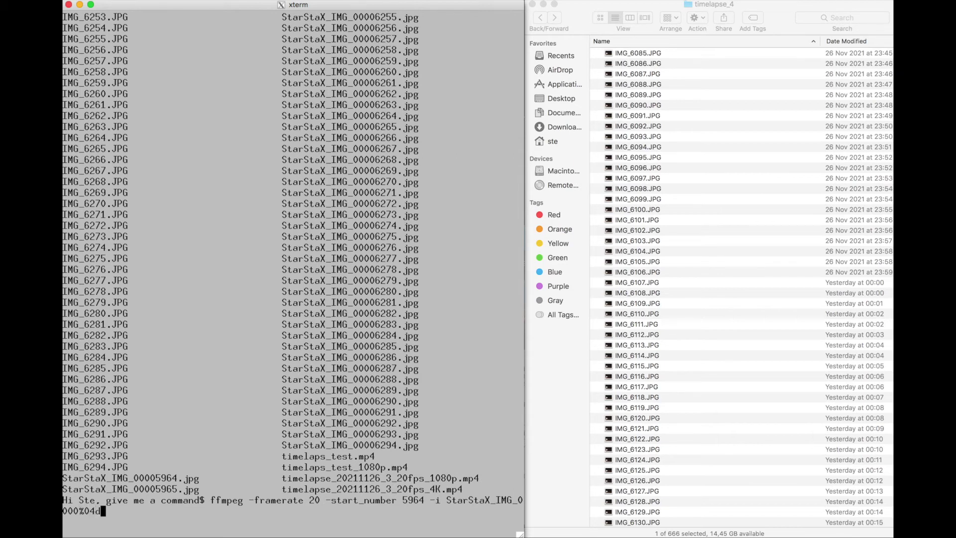
pyautogui.write('.jpg')
# Append '-s:v 6000x4000 -c:v libx264 -cfr 17 -pix_fmt yuv420p timelapse_trails_test.mp4' to the command.
pyautogui.press('Left')
pyautogui.press('Right')
pyautogui.write('-s:v 6000x4000 -c:v libx264 -cfr')
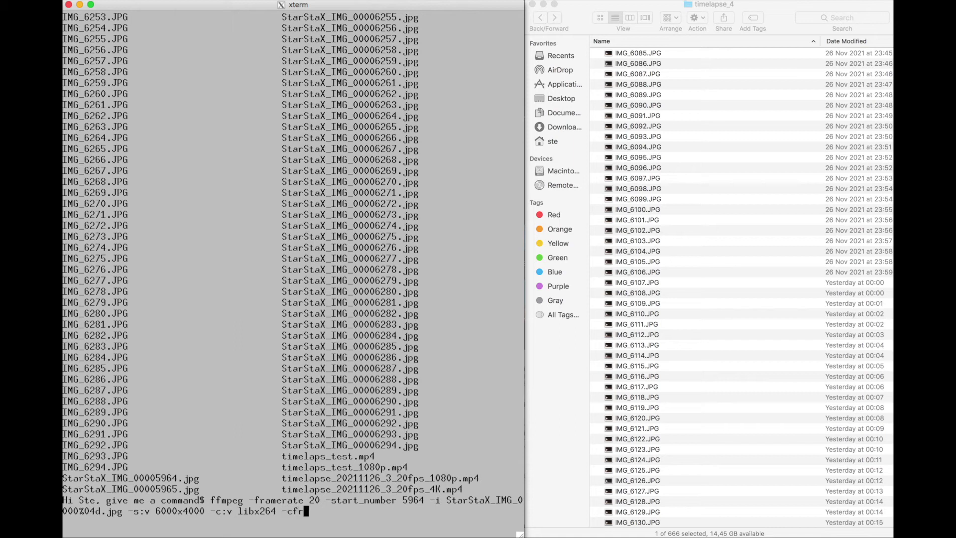
pyautogui.write(' 17 -pix_fmt yuv420p timelapse_')
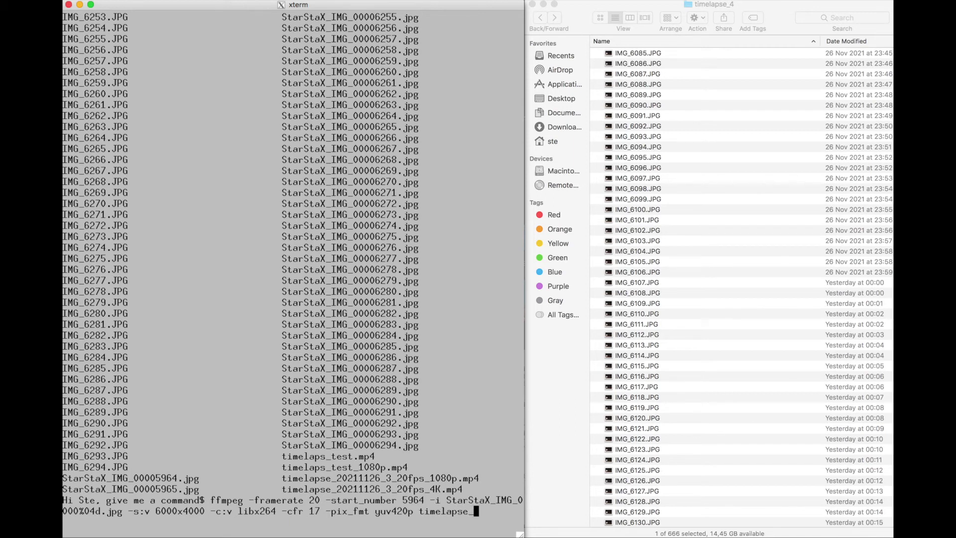
pyautogui.write('trails_test.mp4')
# Run the command, correct the -cfr typo to -crf, and rerun the encode.
pyautogui.press('Return')
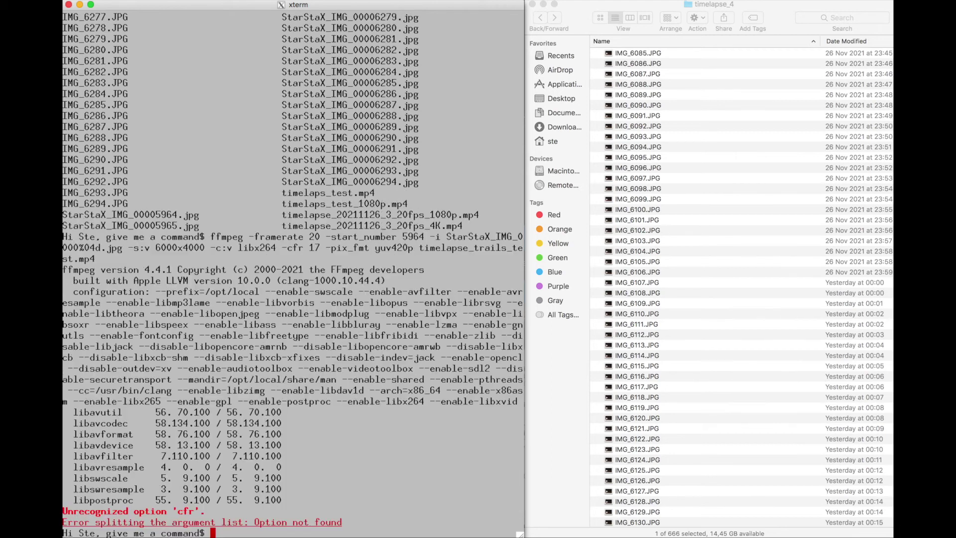
pyautogui.press('Up')
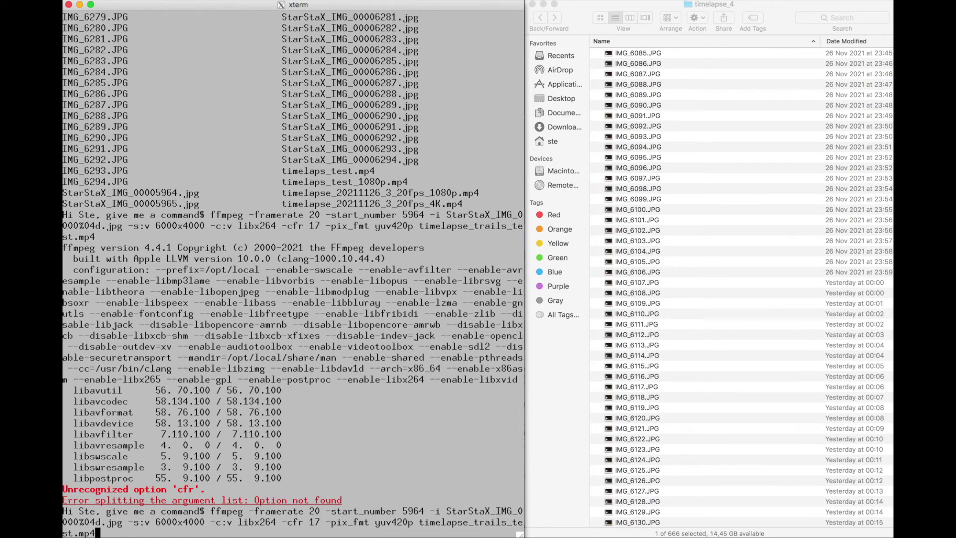
pyautogui.press('Left')
pyautogui.press('Left')
pyautogui.press('Left')
pyautogui.press('Left')
pyautogui.press('Left')
pyautogui.press('Left')
pyautogui.press('Left')
pyautogui.press('Left')
pyautogui.press('Left')
pyautogui.press('Left')
pyautogui.press('Left')
pyautogui.press('Left')
pyautogui.press('Left')
pyautogui.press('Left')
pyautogui.press('Left')
pyautogui.press('Left')
pyautogui.press('Left')
pyautogui.press('Left')
pyautogui.press('Left')
pyautogui.press('Left')
pyautogui.press('Left')
pyautogui.press('Left')
pyautogui.press('Left')
pyautogui.press('Left')
pyautogui.press('Left')
pyautogui.press('Left')
pyautogui.press('Left')
pyautogui.press('Left')
pyautogui.press('Left')
pyautogui.press('Left')
pyautogui.press('Left')
pyautogui.press('Left')
pyautogui.press('Left')
pyautogui.press('Left')
pyautogui.press('Left')
pyautogui.press('Left')
pyautogui.press('Left')
pyautogui.press('Left')
pyautogui.press('Left')
pyautogui.press('Left')
pyautogui.press('Left')
pyautogui.press('Left')
pyautogui.press('Left')
pyautogui.press('Left')
pyautogui.press('Left')
pyautogui.press('BackSpace')
pyautogui.press('Right')
pyautogui.write('f')
pyautogui.press('Return')
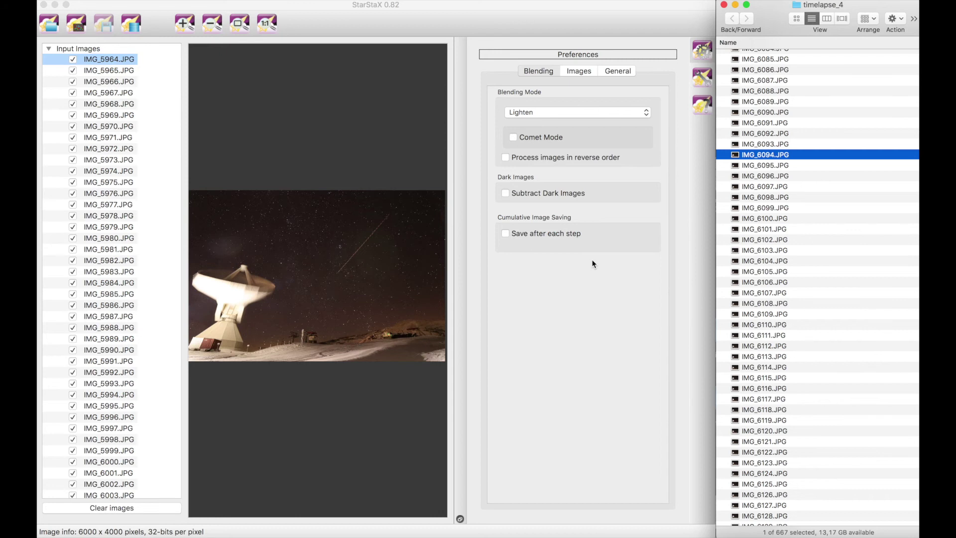
# Enable Save after each step and Comet Mode in the Blending preferences.
pyautogui.click(520, 233)
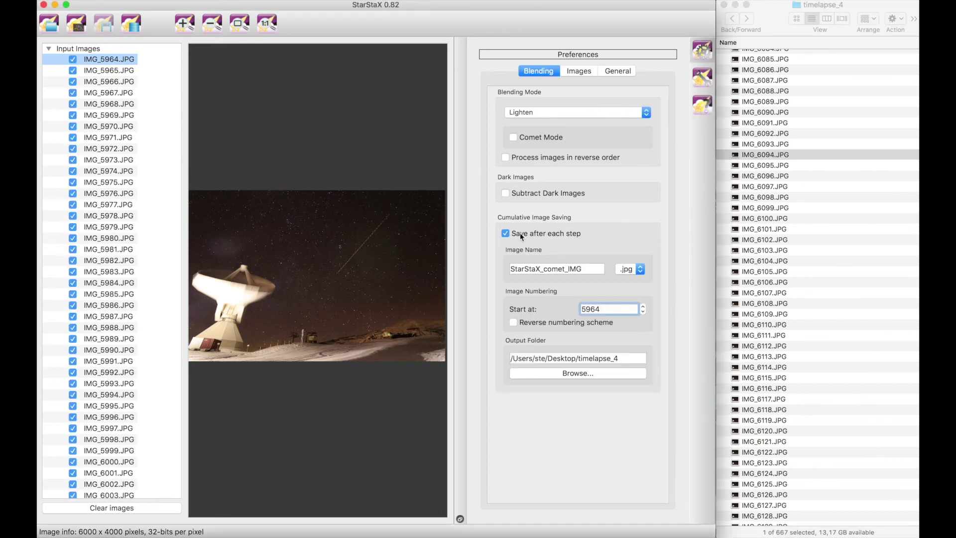
pyautogui.click(513, 137)
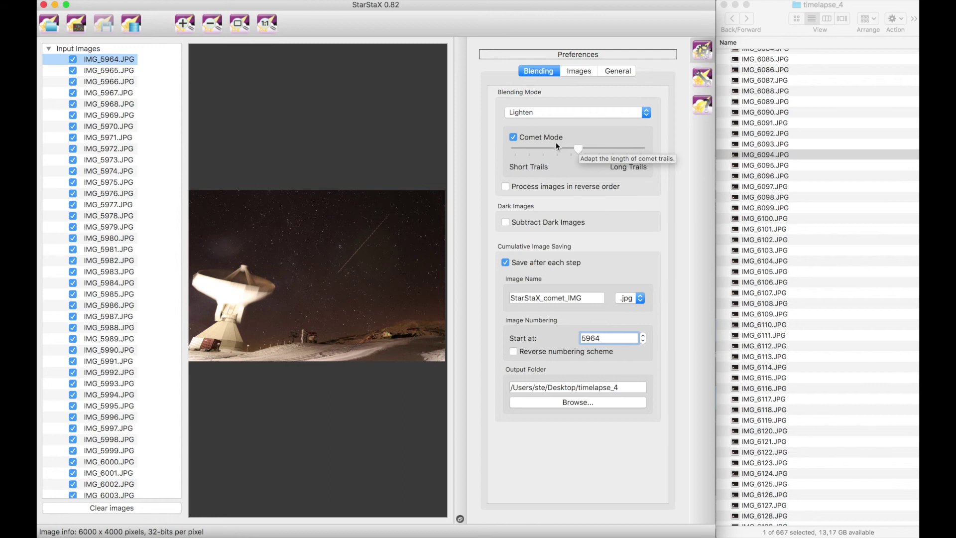
# Adjust the Comet Mode slider until the trail length sits near the Long Trails end.
pyautogui.moveTo(578, 148); pyautogui.dragTo(573, 149)
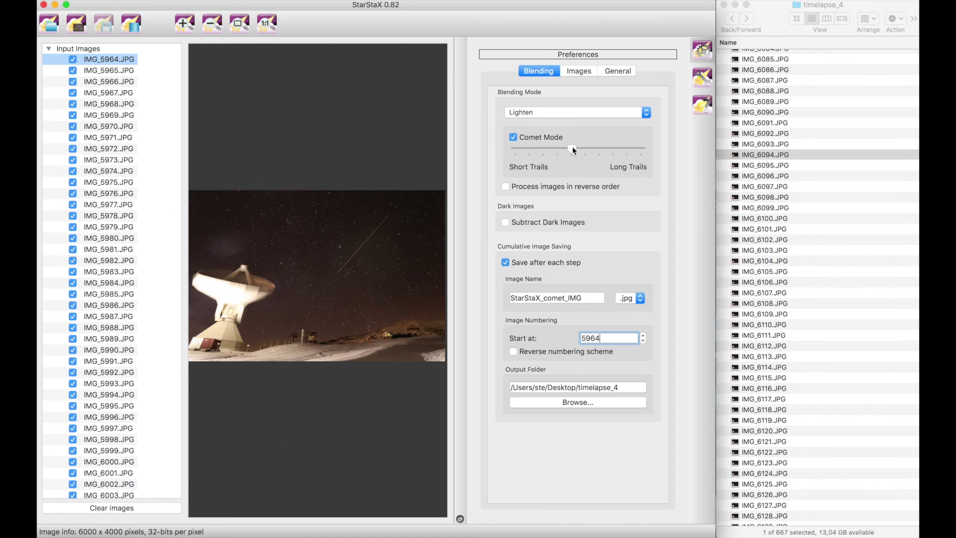
pyautogui.moveTo(573, 149); pyautogui.dragTo(635, 149)
pyautogui.moveTo(572, 149); pyautogui.dragTo(612, 150)
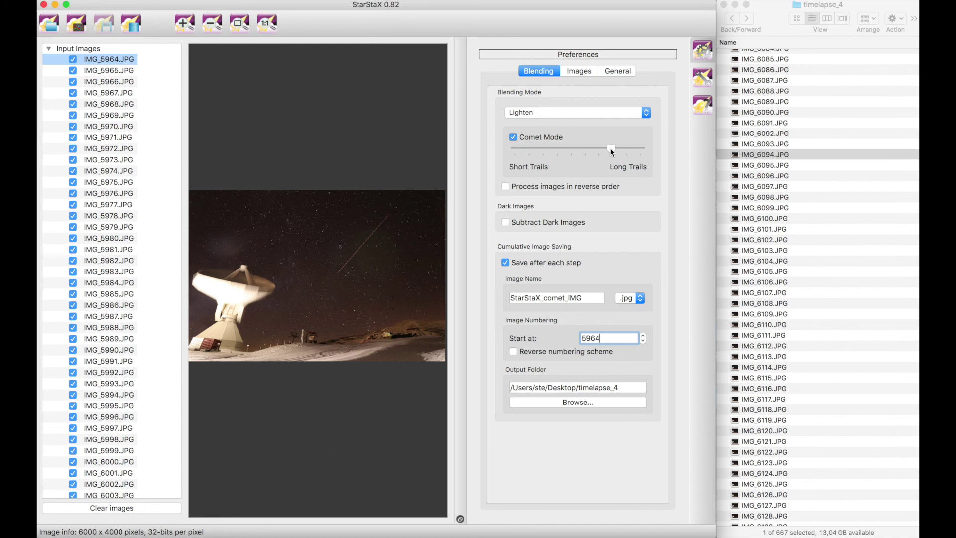